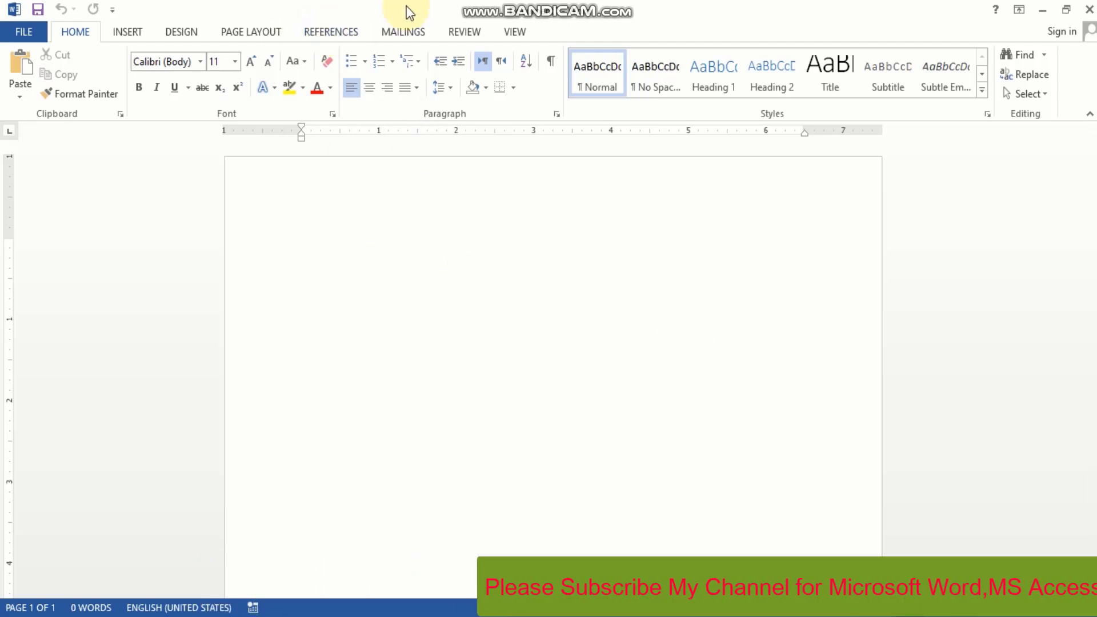
Switch the ribbon to the Mailings tab
left_click(403, 31)
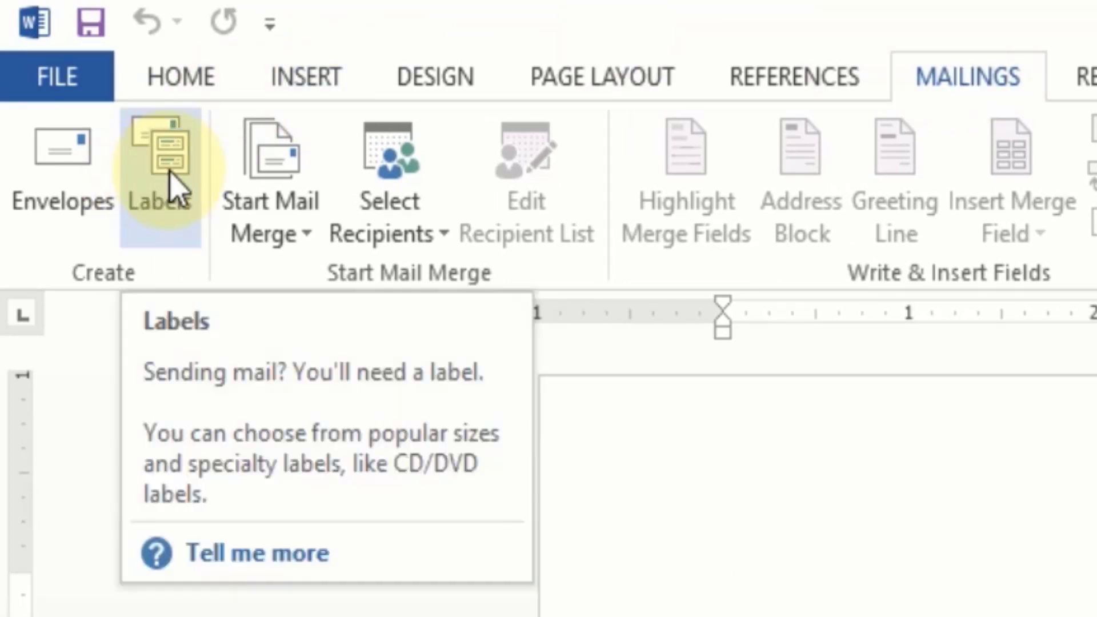
In the Labels dialog, enter a three-line address: business name, phone number and e-mail
left_click(168, 172)
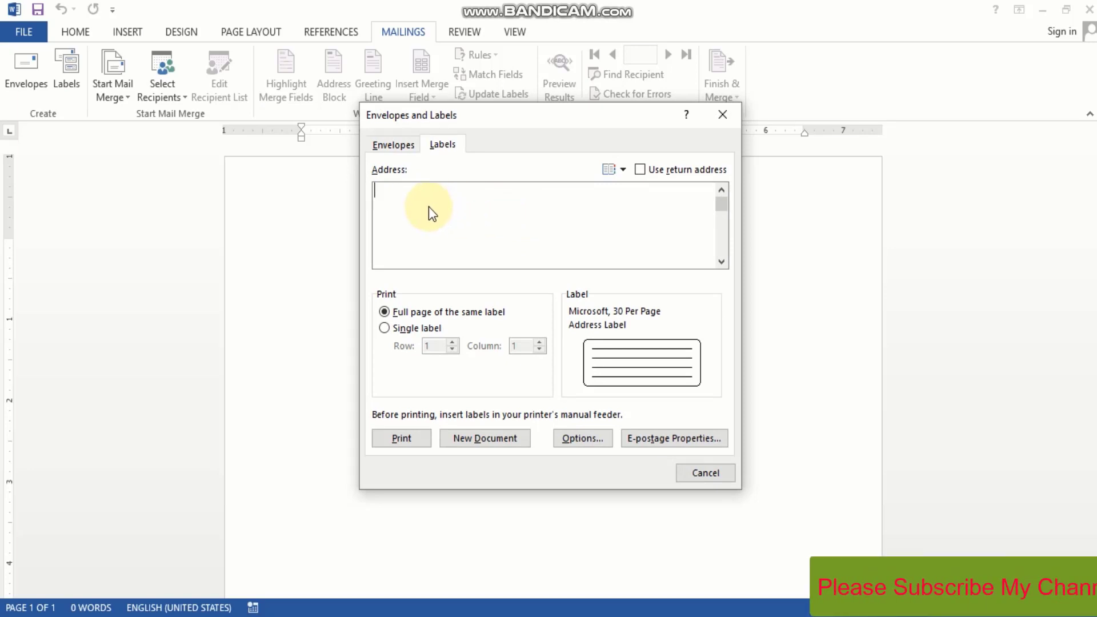
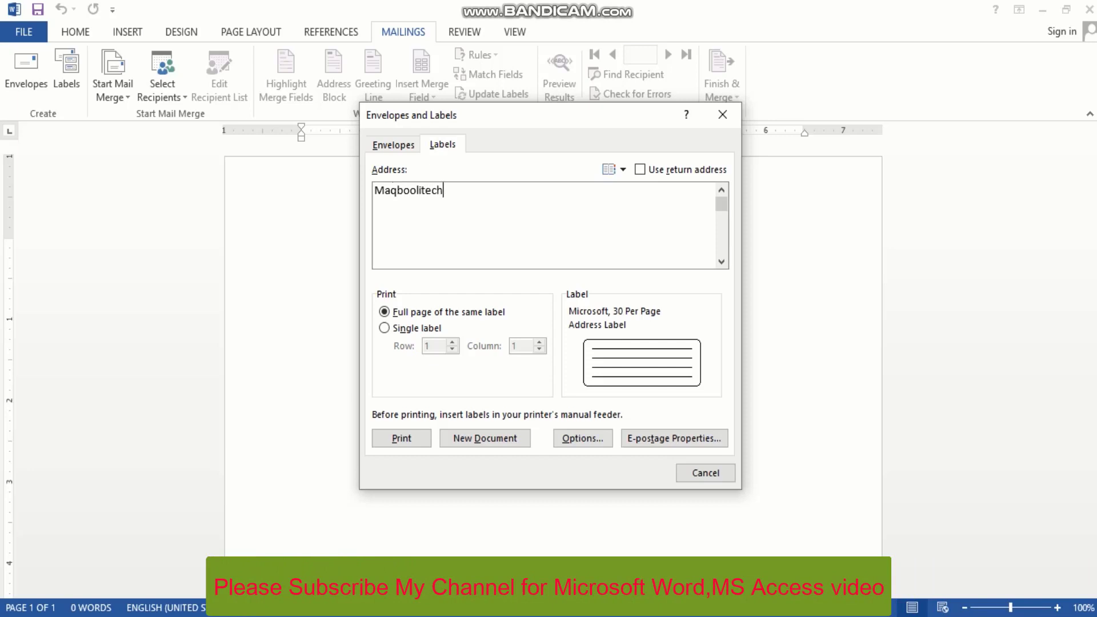
key("Return")
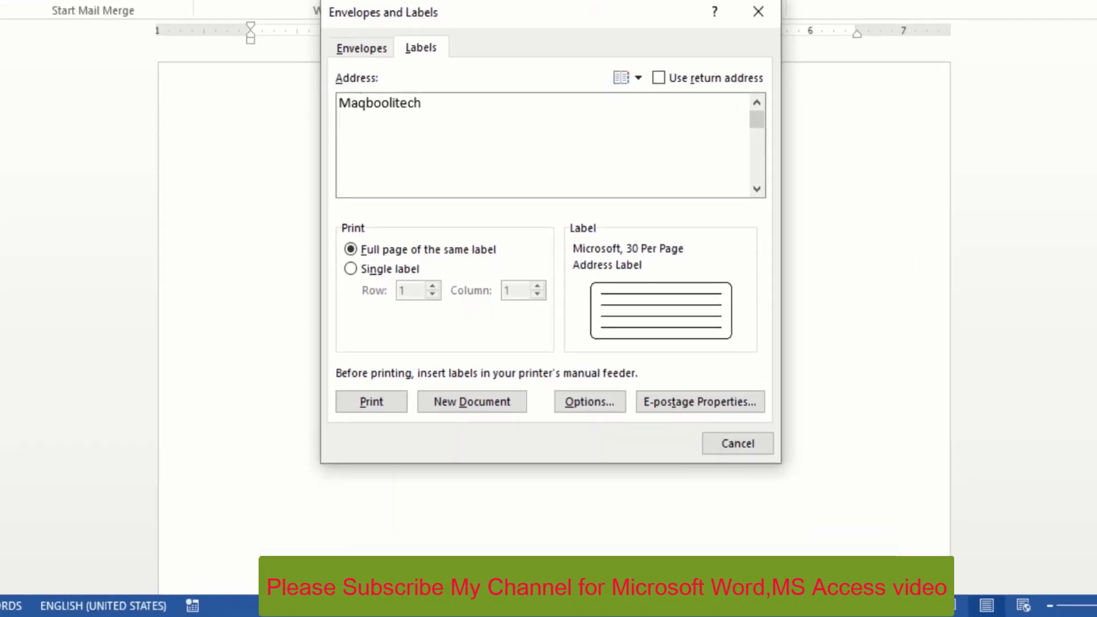
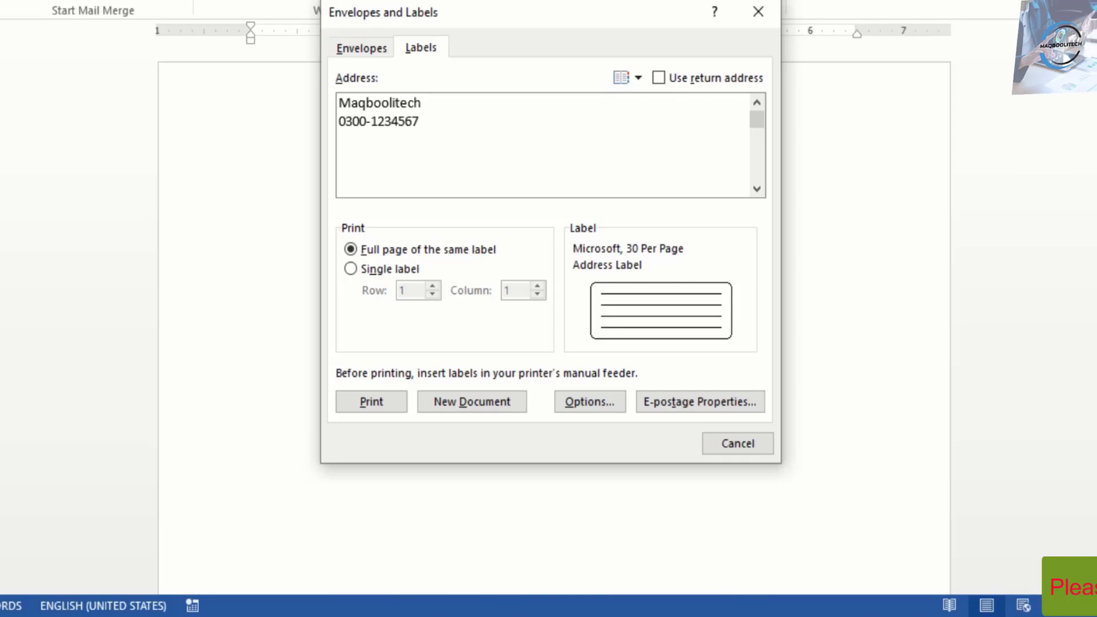
key("Return")
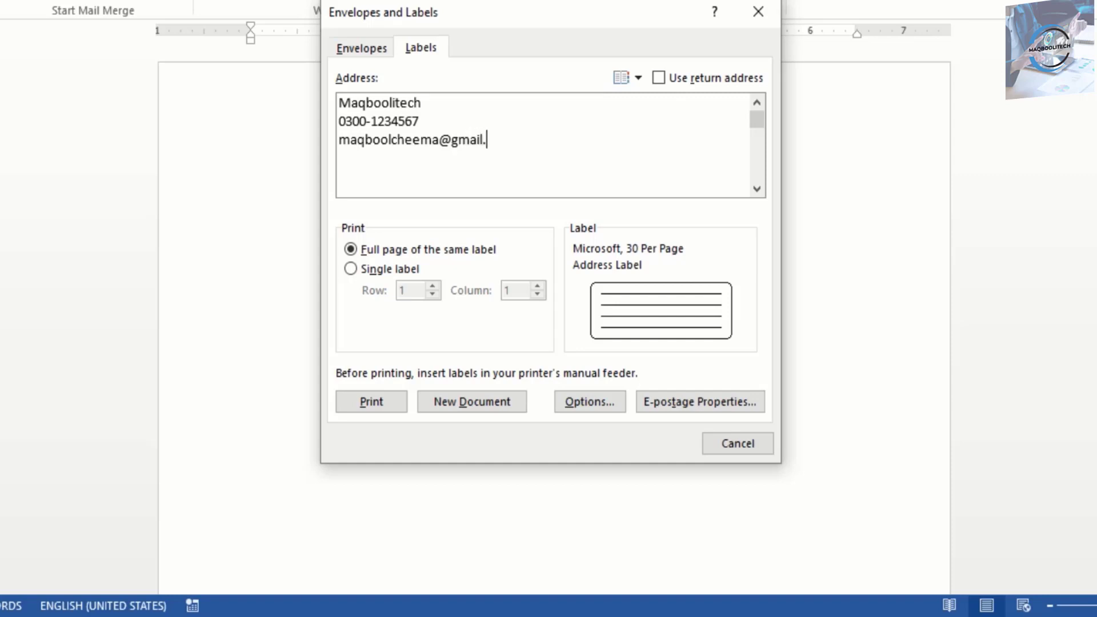
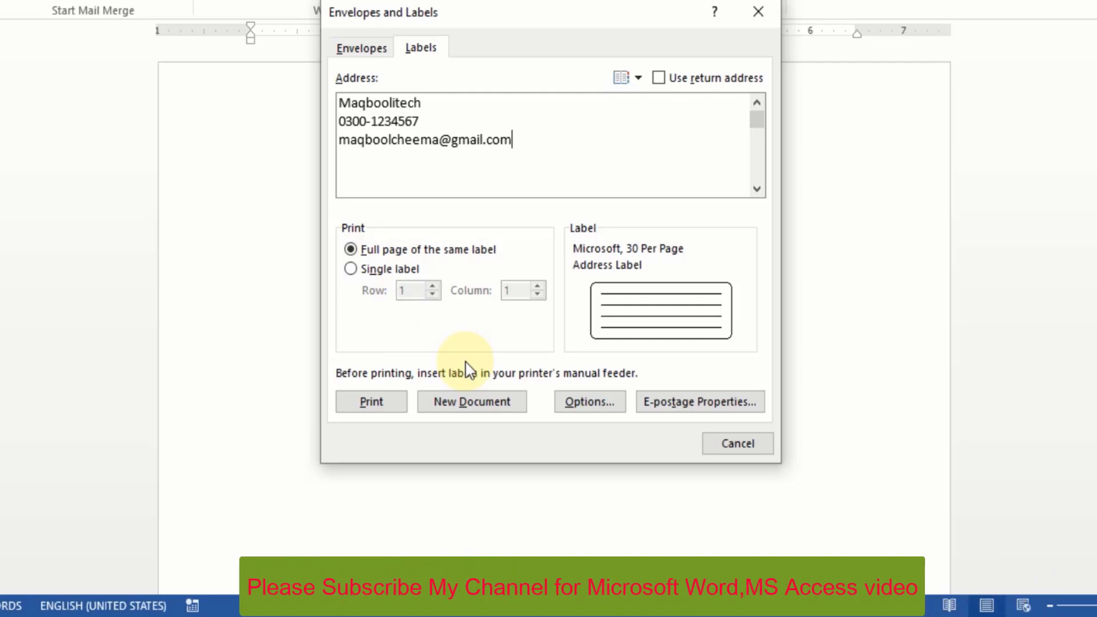
Choose the second Microsoft 30 Per Page label type (2.63" × 1", 11" × 8.5" page)
left_click(583, 407)
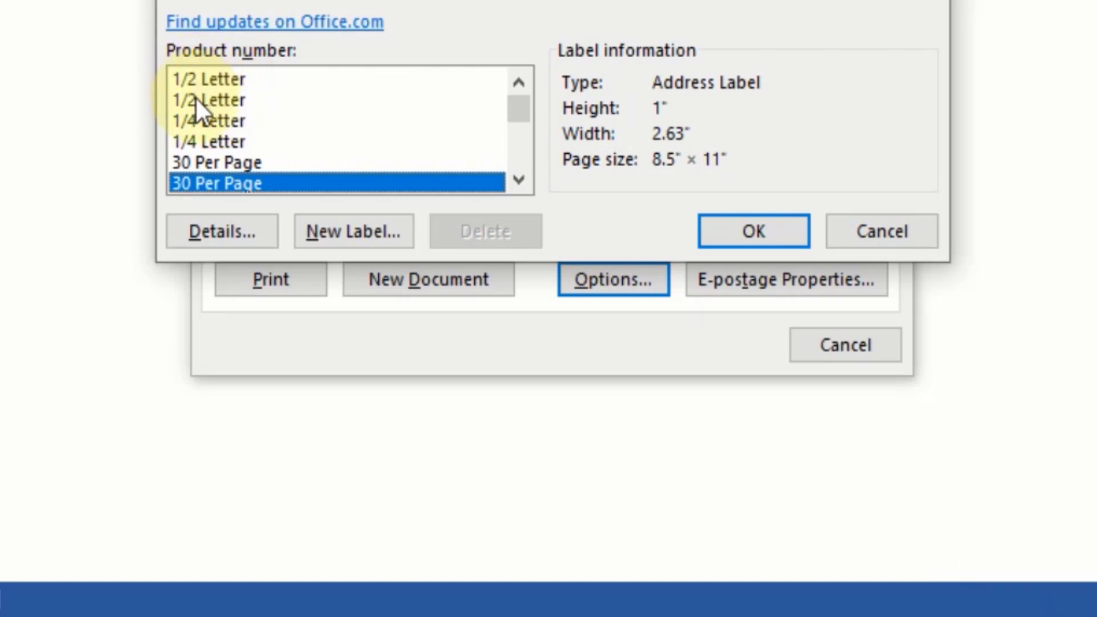
left_click(518, 109)
left_click_drag(519, 110, 519, 112)
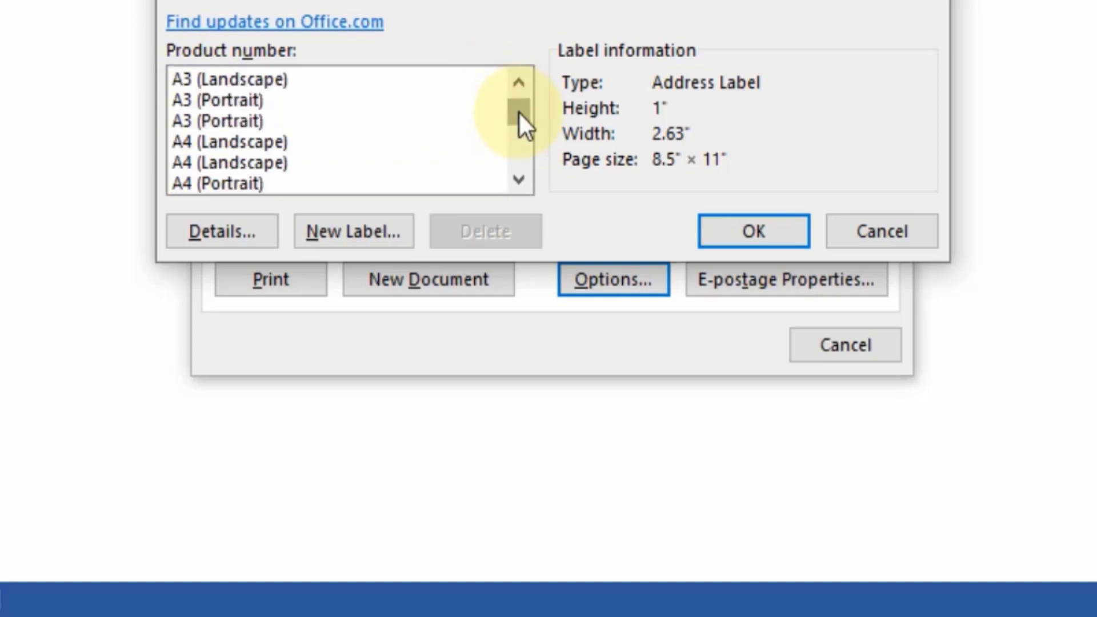
left_click(519, 83)
left_click(519, 83)
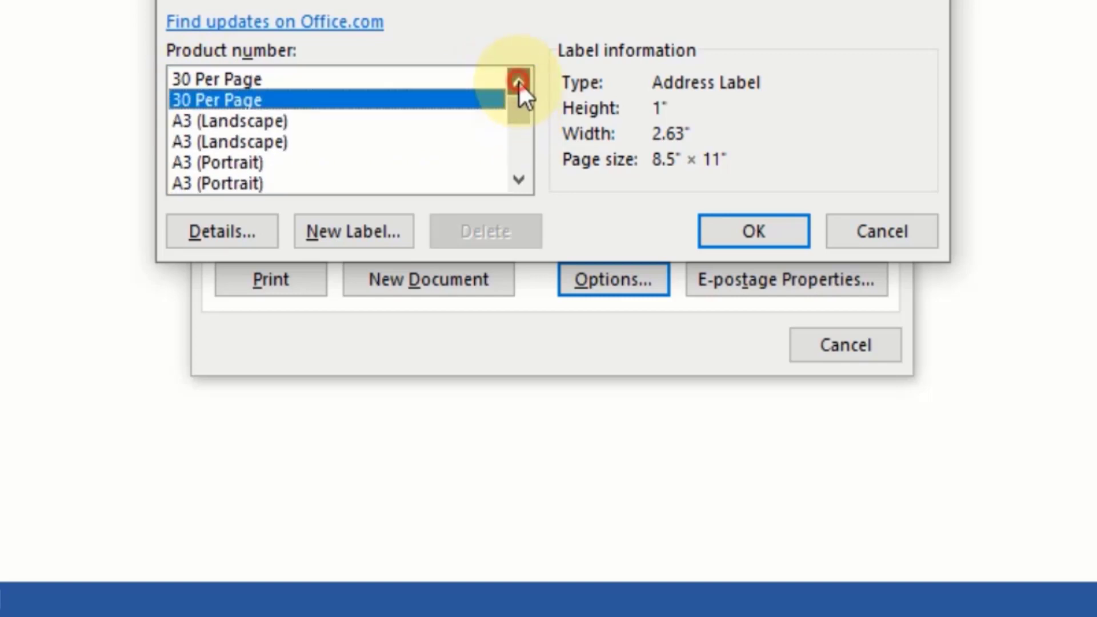
left_click(519, 83)
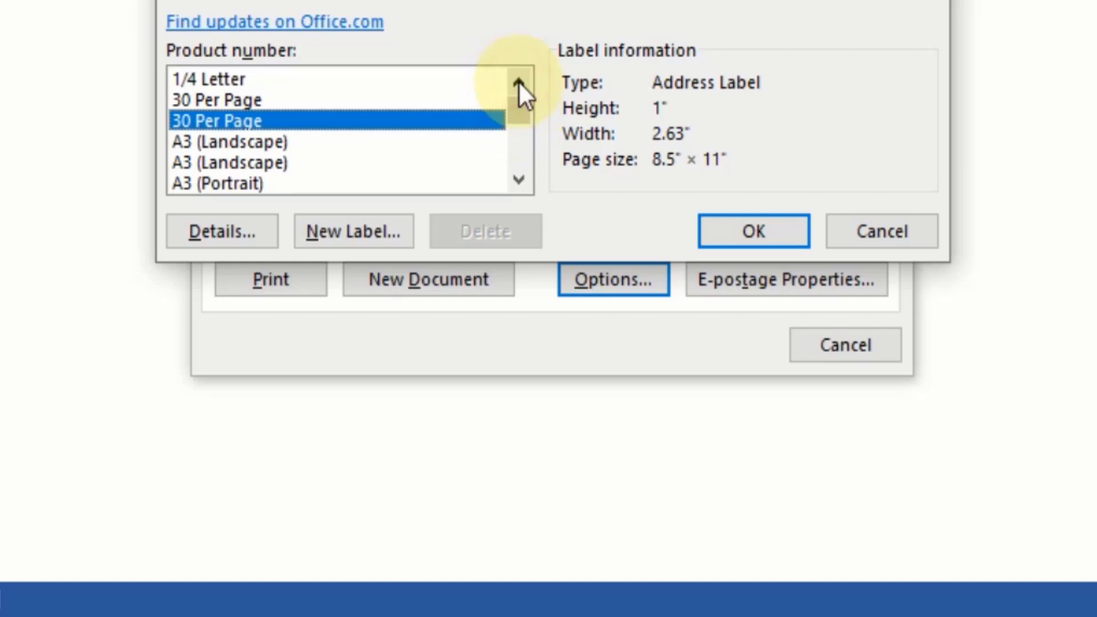
left_click(238, 96)
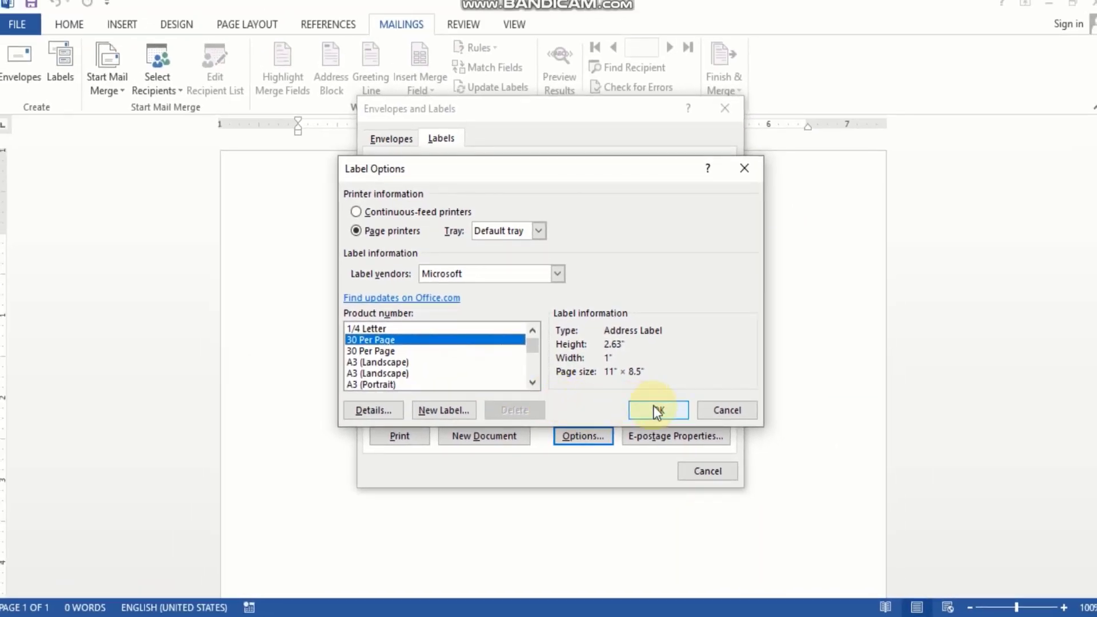
left_click(657, 411)
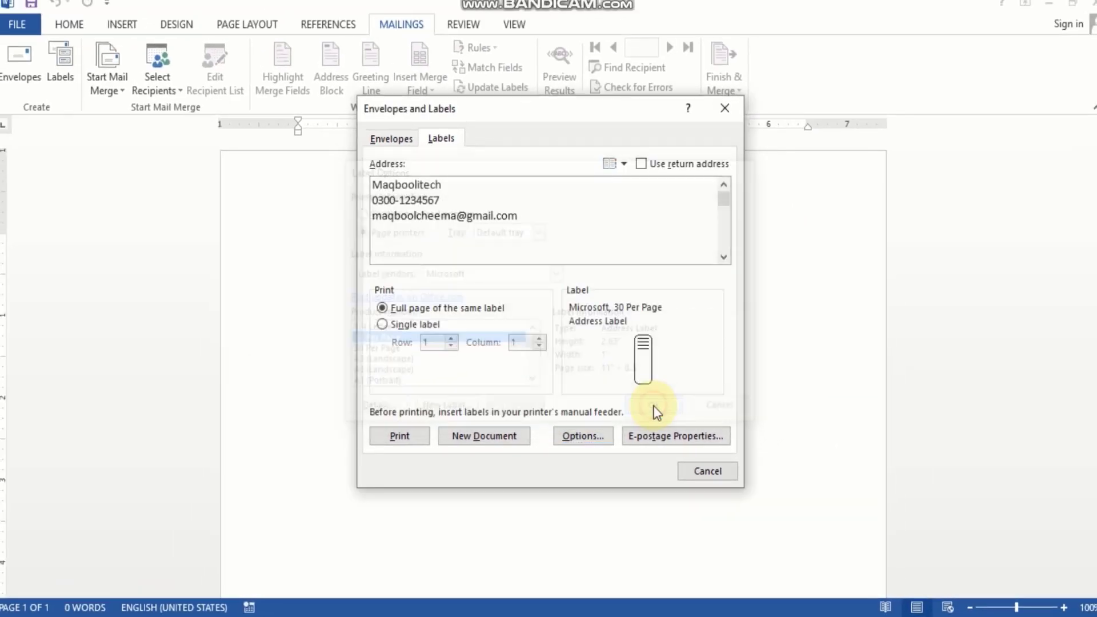
Generate the label sheet, select the first label's text, and return to Document1
left_click(501, 438)
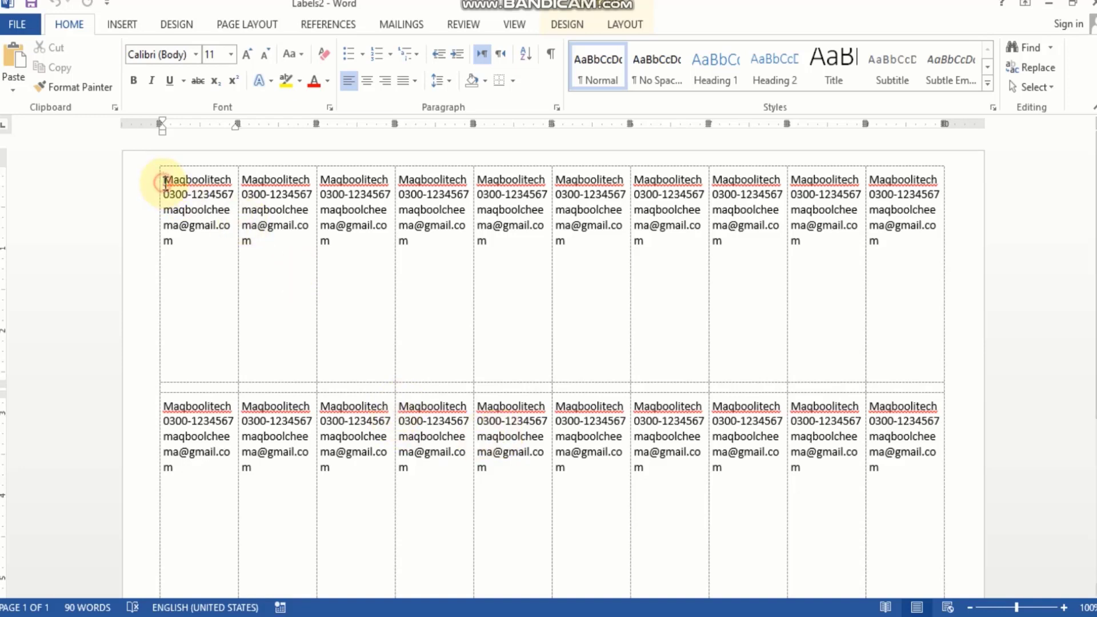
left_click_drag(165, 183, 204, 239)
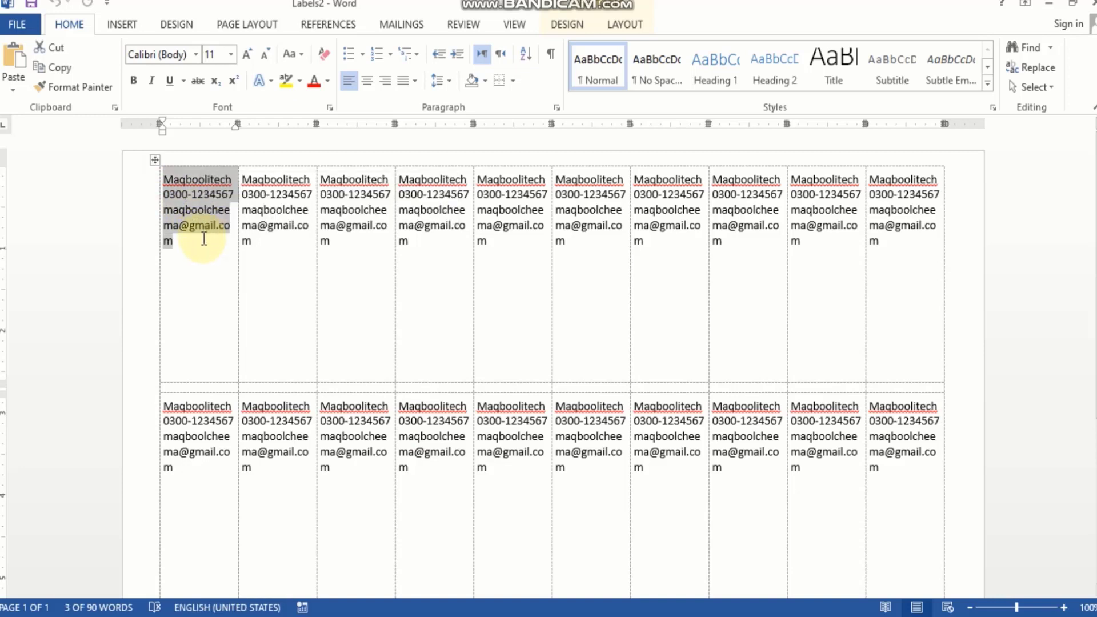
left_click(515, 616)
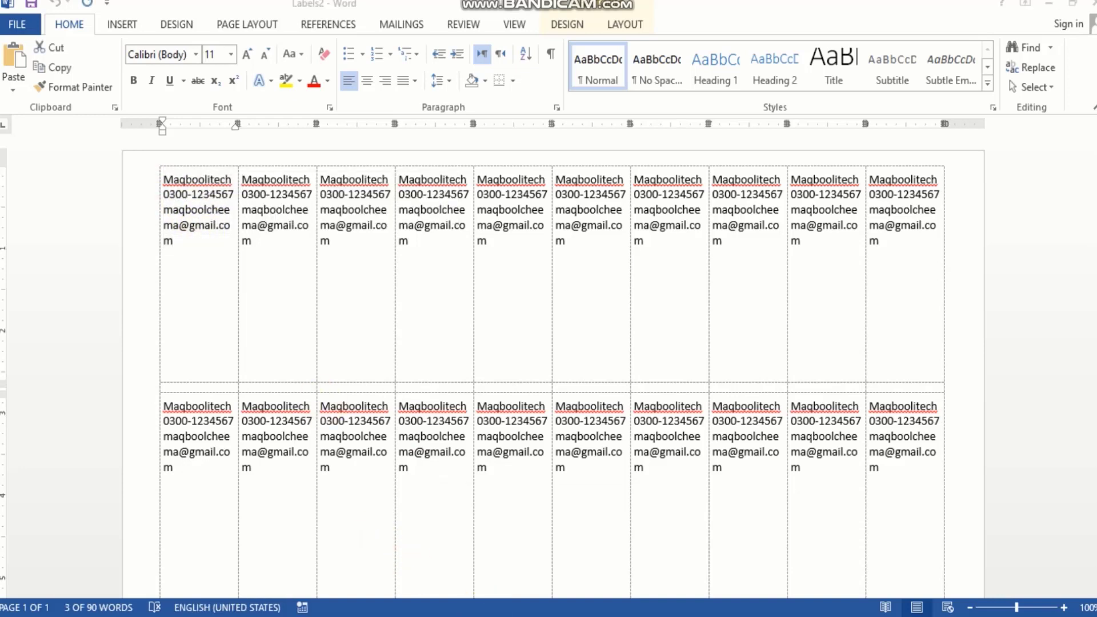
left_click(518, 560)
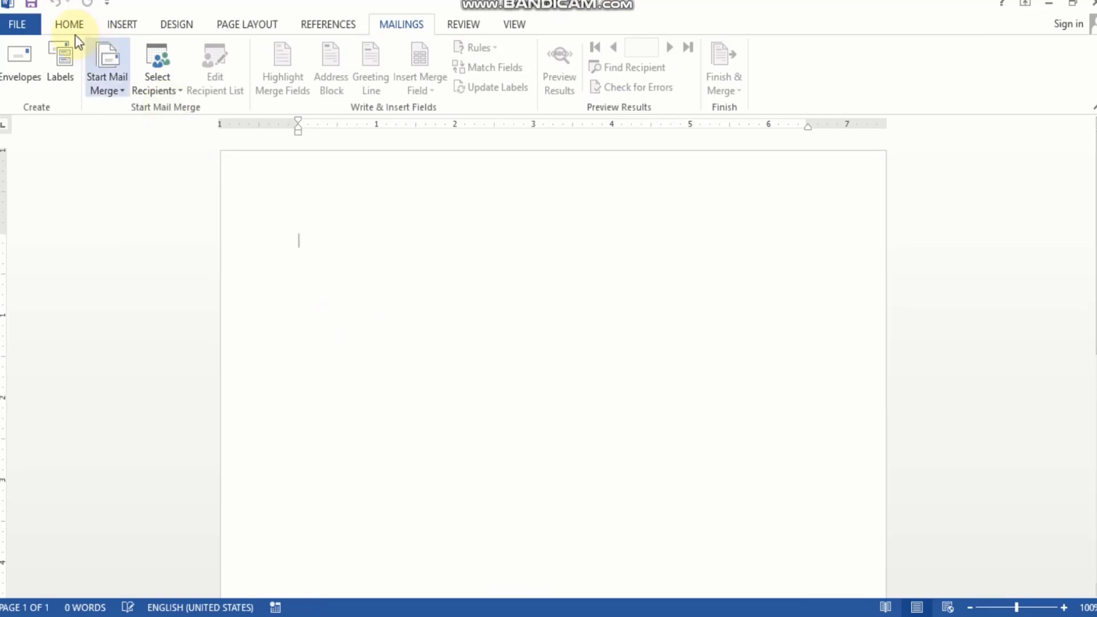
Paste the copied address, pick Microsoft 30 Per Page labels, and generate the Labels3 sheet
left_click(58, 52)
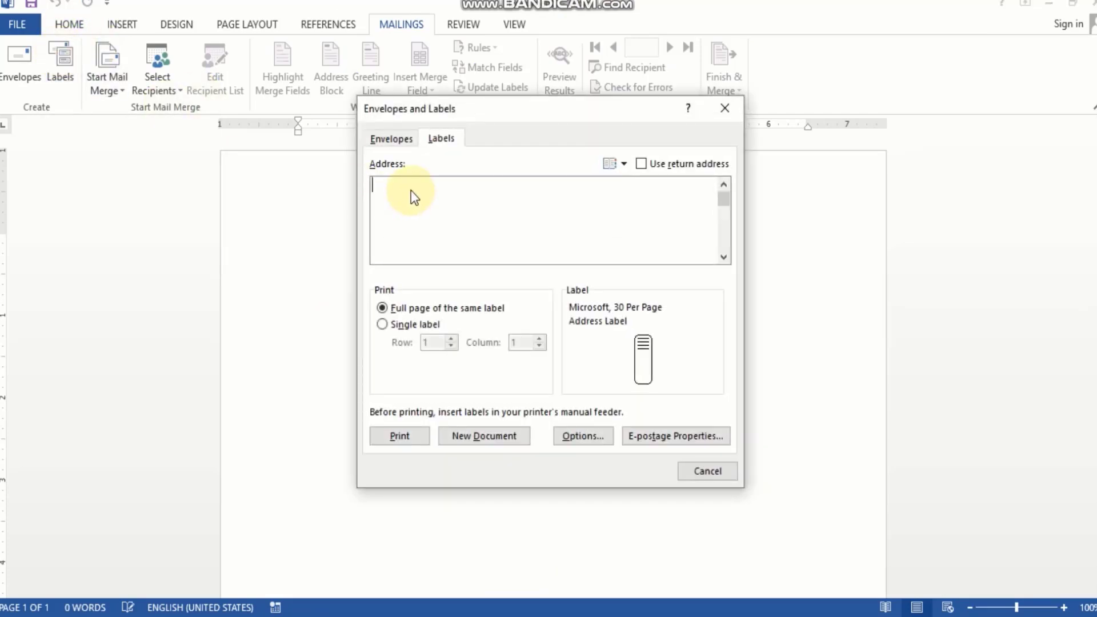
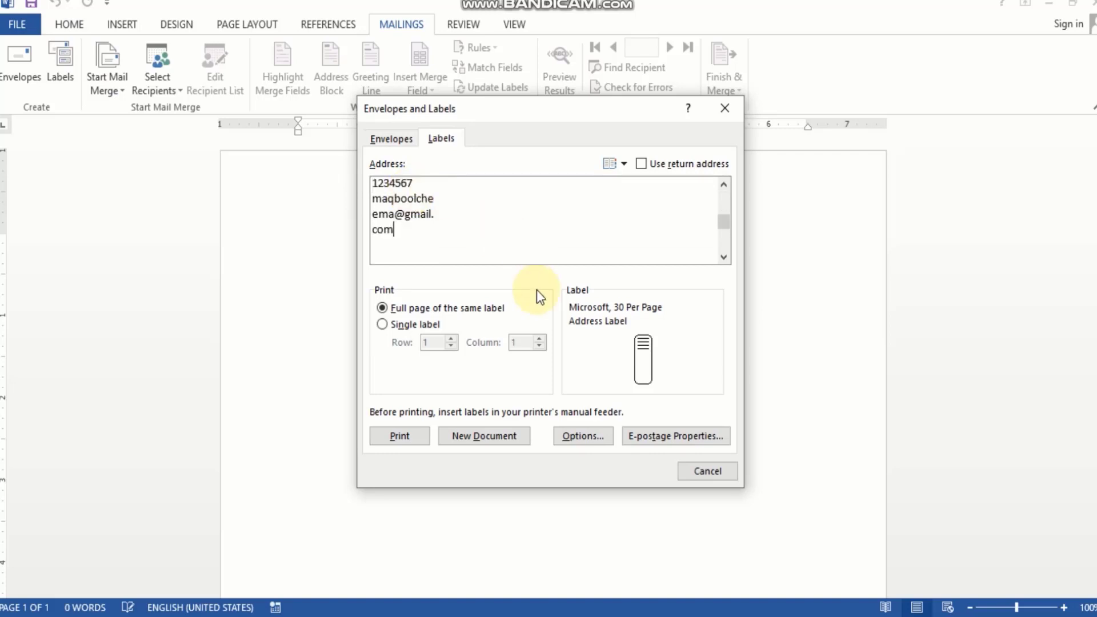
left_click(578, 437)
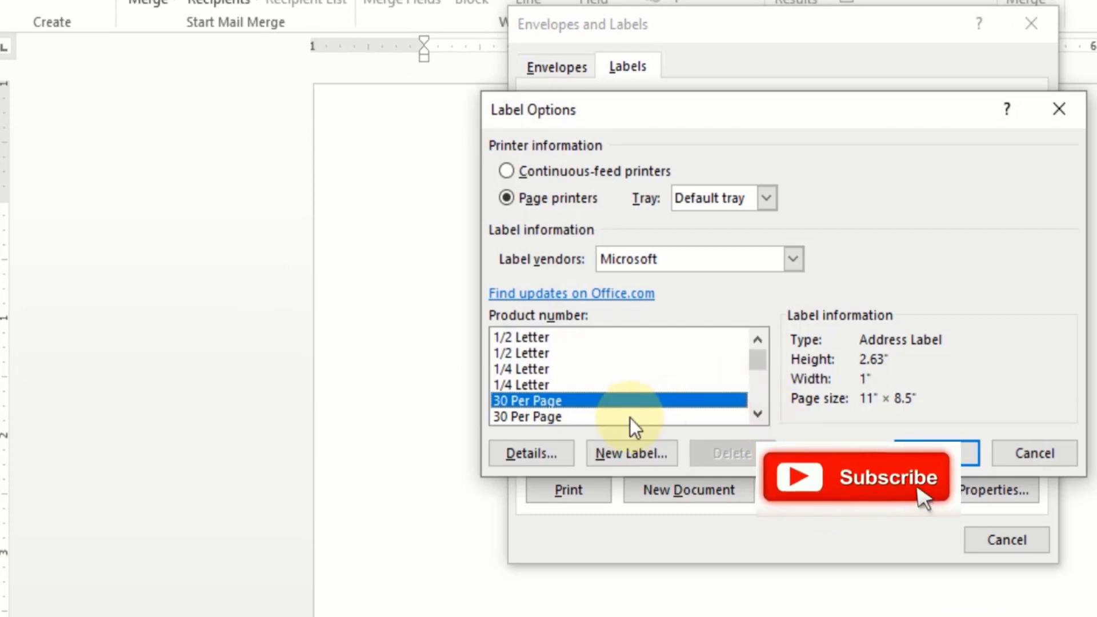
left_click(525, 417)
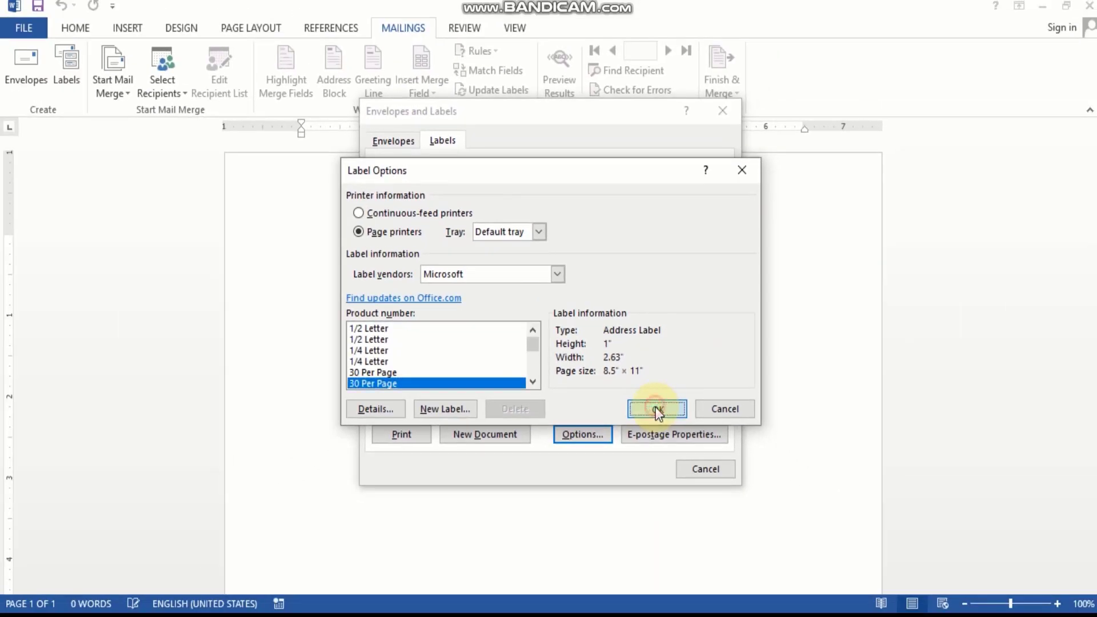
left_click(656, 407)
left_click(481, 439)
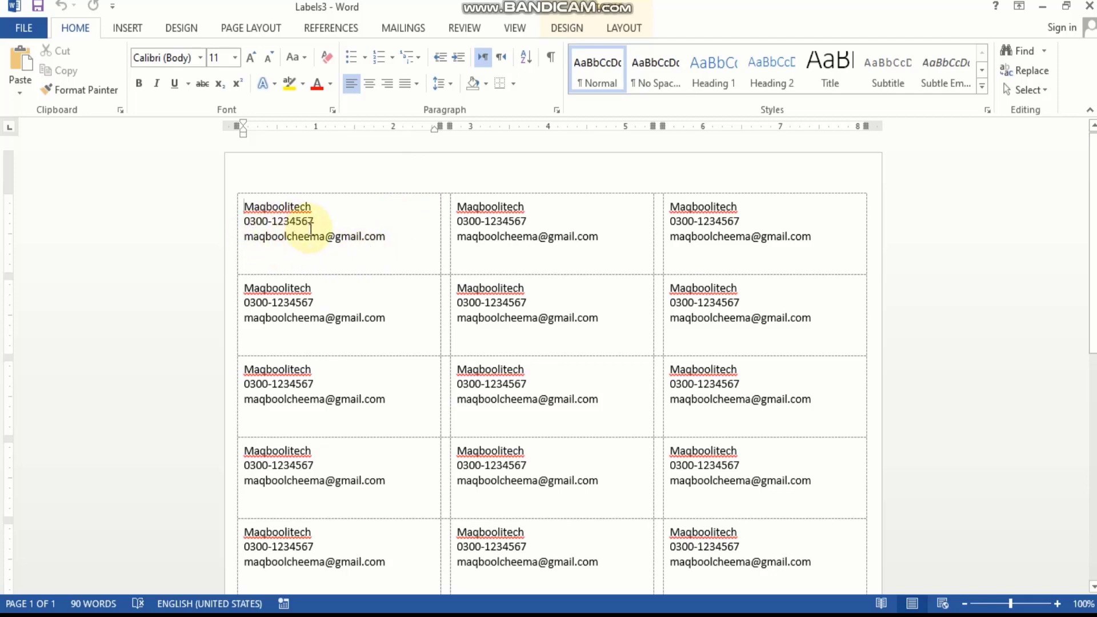
Center all label text and apply a yellow font colour with pink highlight
key("ctrl+a")
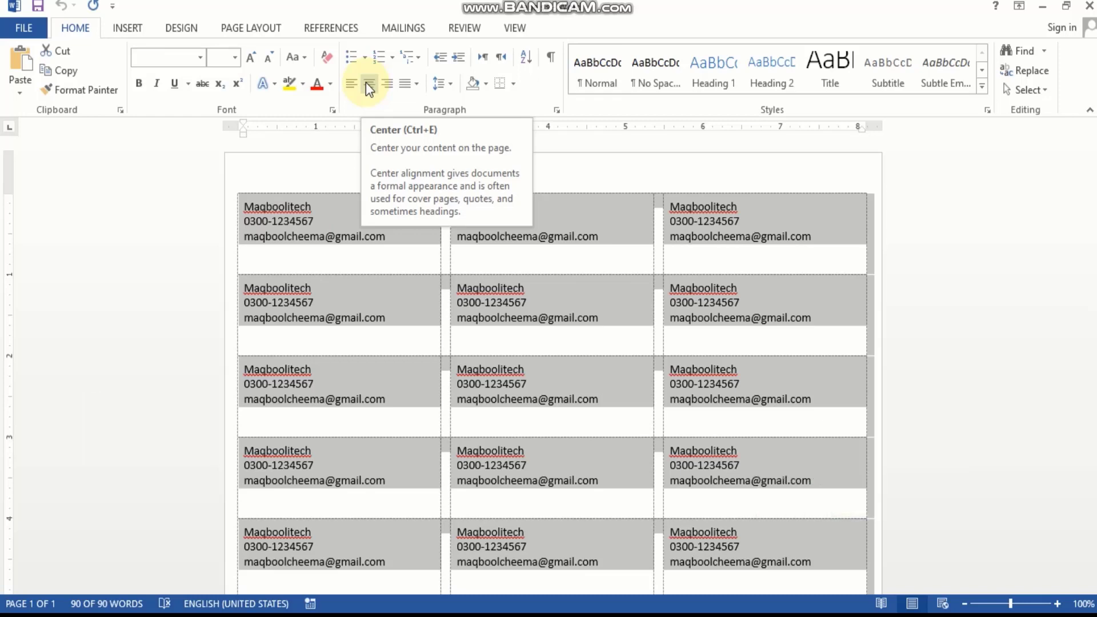
left_click(366, 84)
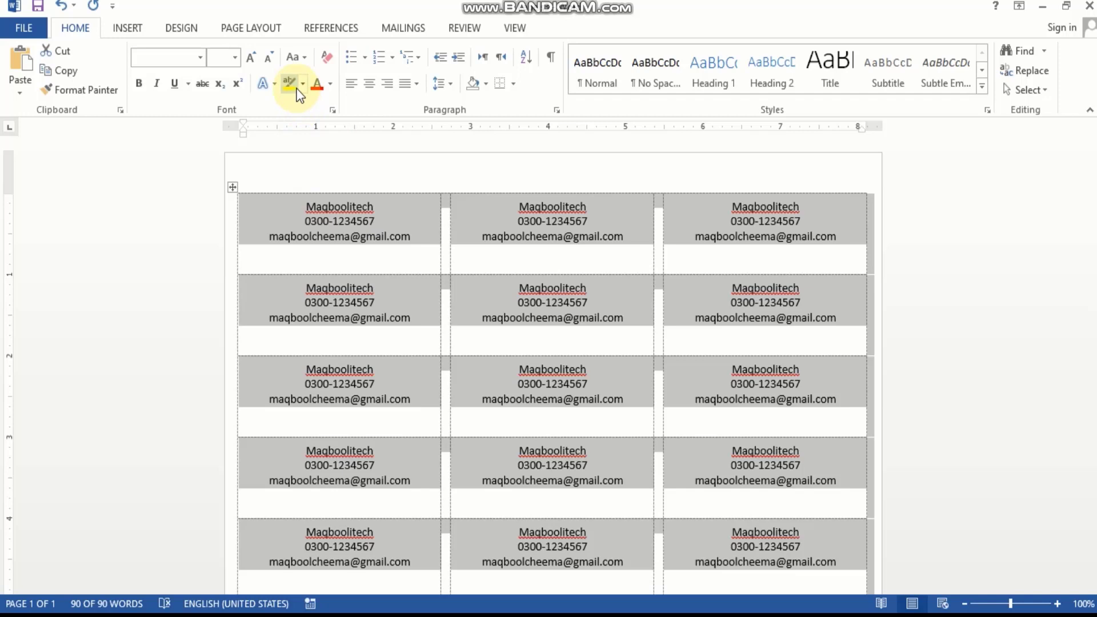
left_click(329, 85)
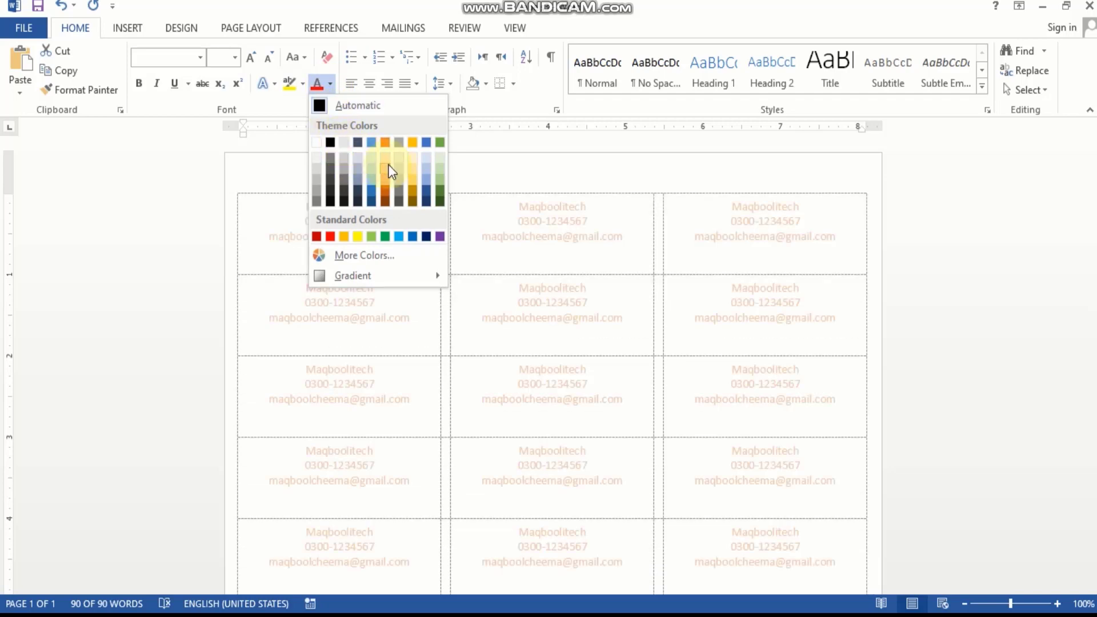
left_click(359, 235)
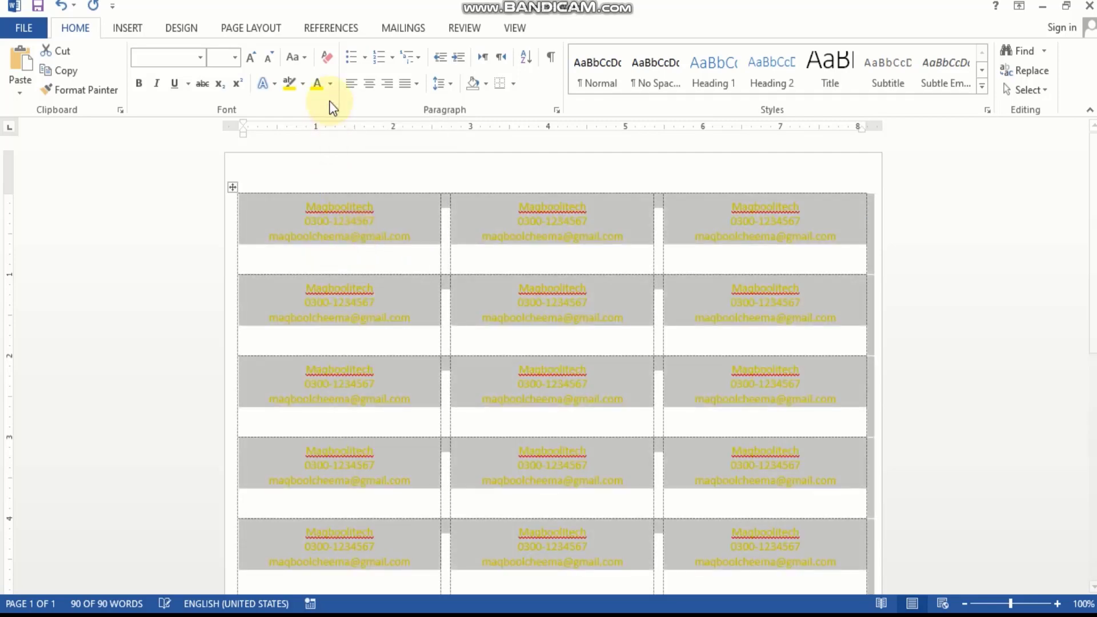
left_click(303, 84)
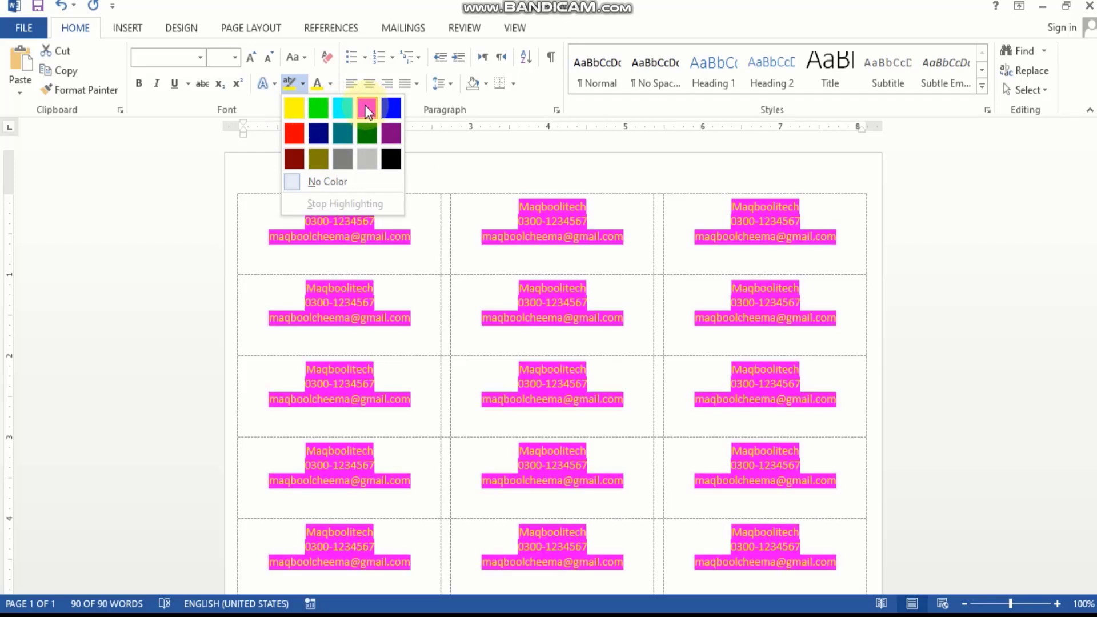
left_click(367, 110)
left_click(372, 148)
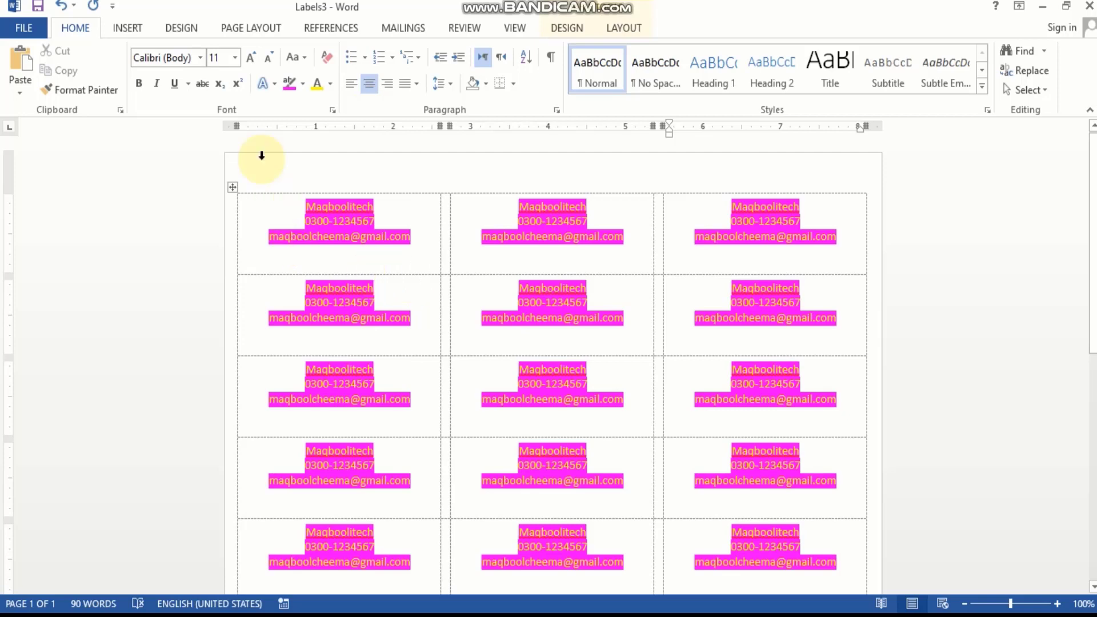
Make all label text 14 pt and bold
left_click(235, 57)
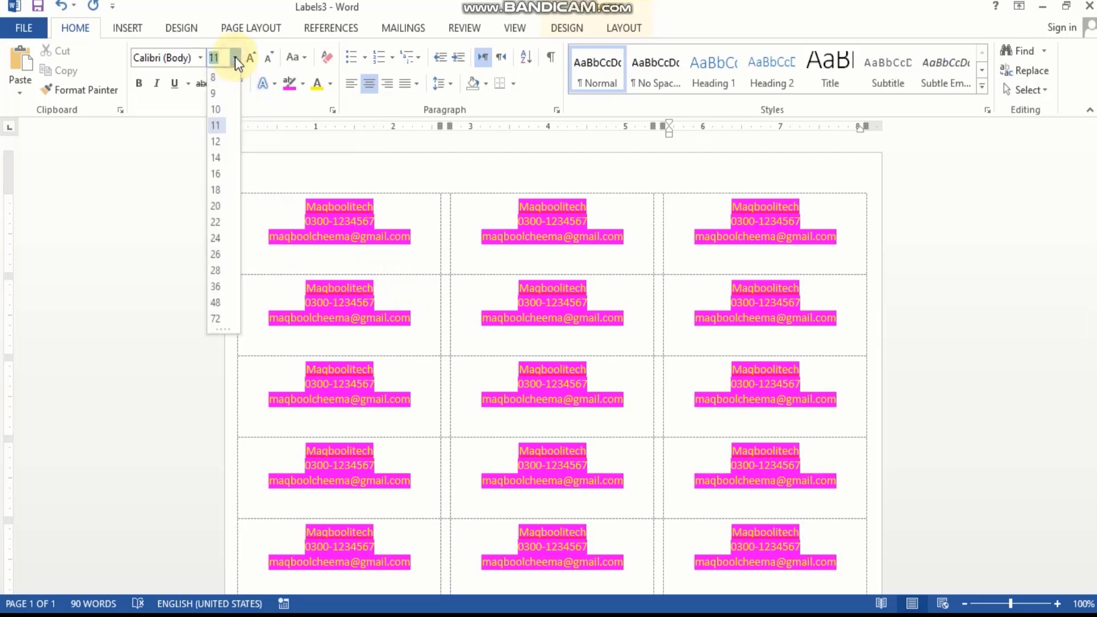
scroll(203, 227, "down", 2)
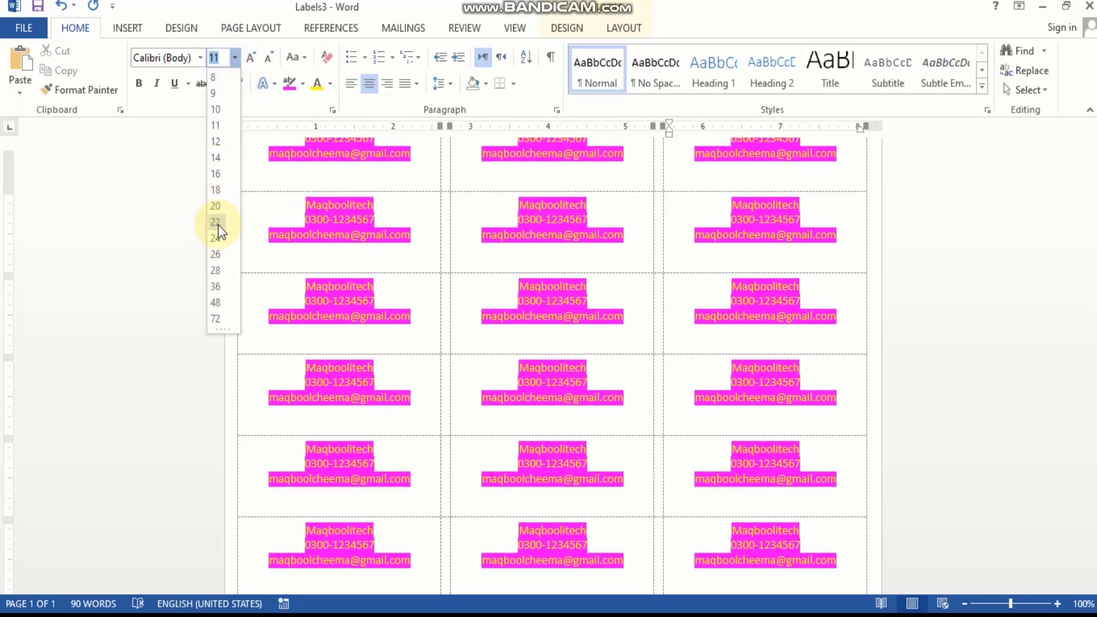
left_click(213, 190)
scroll(207, 198, "up", 1)
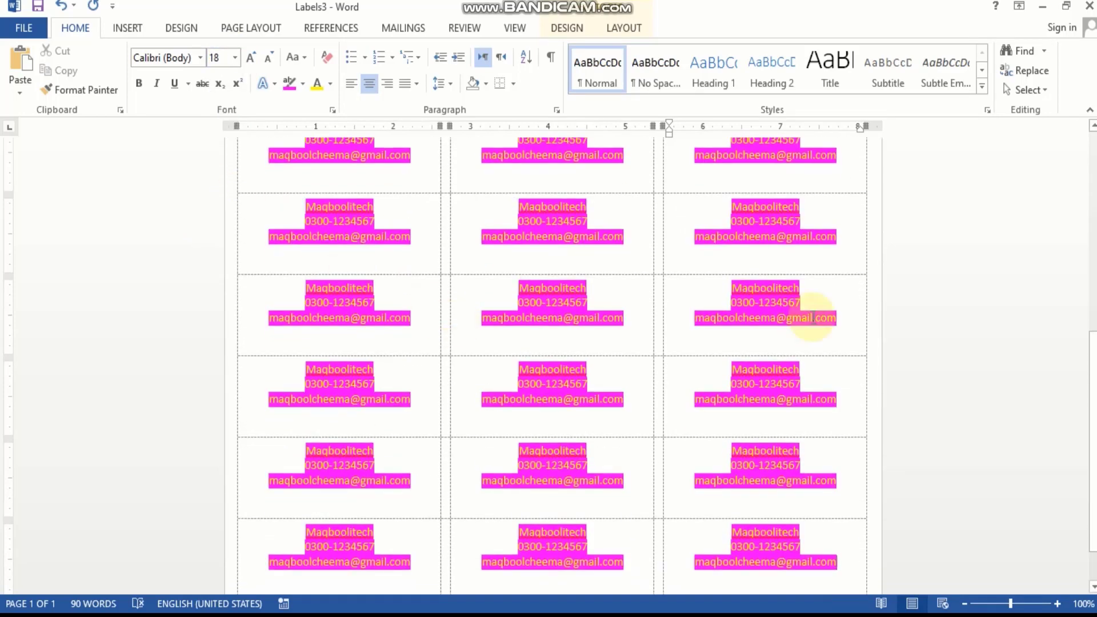
left_click_drag(1094, 386, 1091, 191)
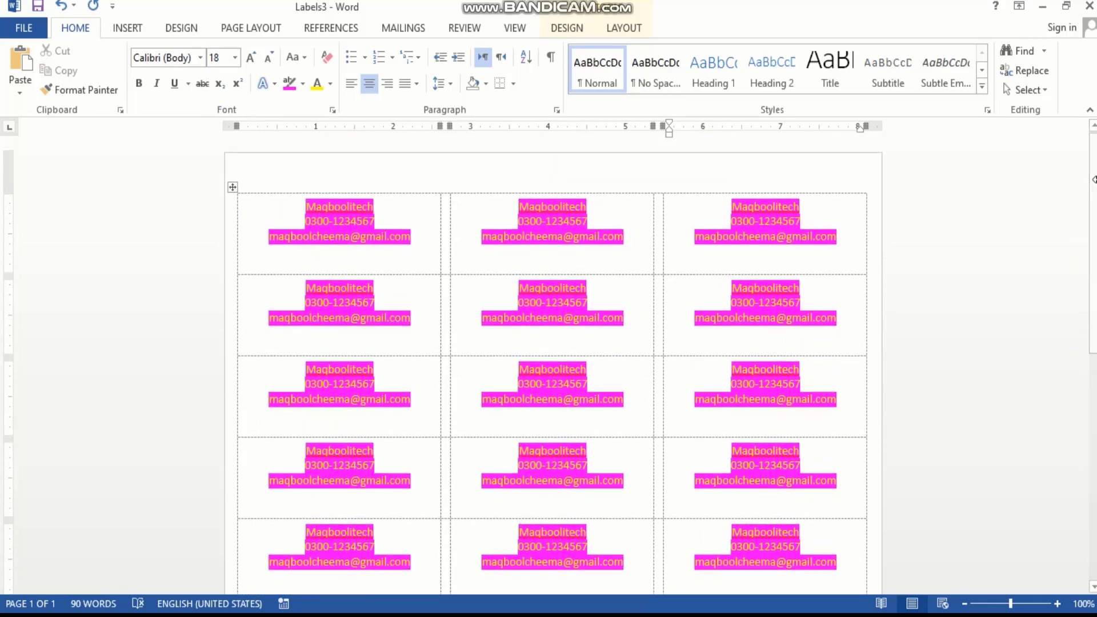
left_click(383, 259)
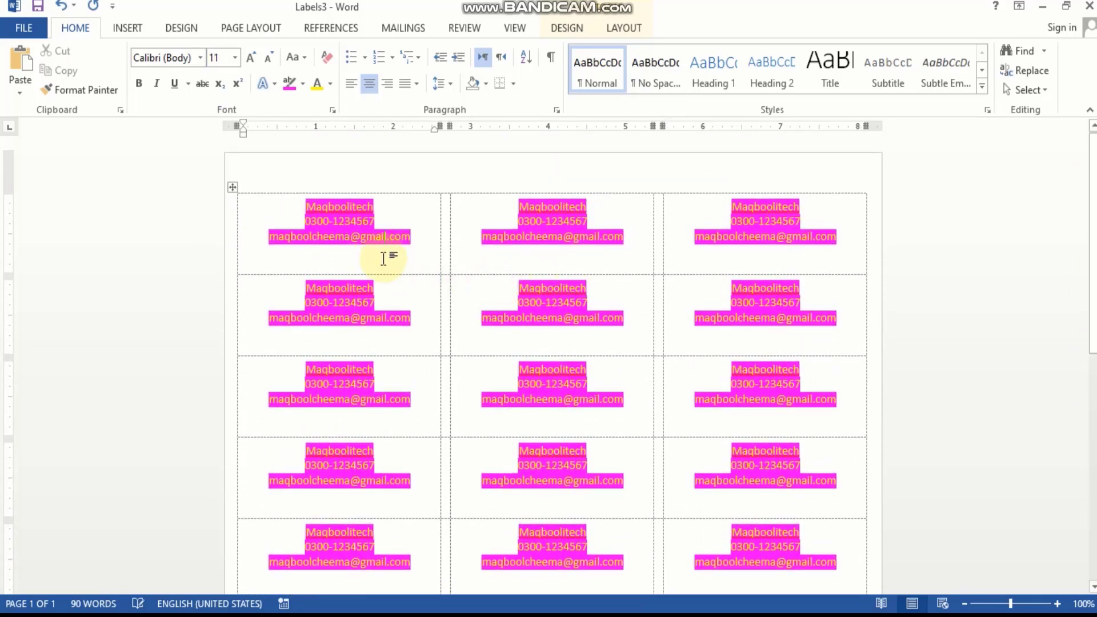
key("ctrl+a")
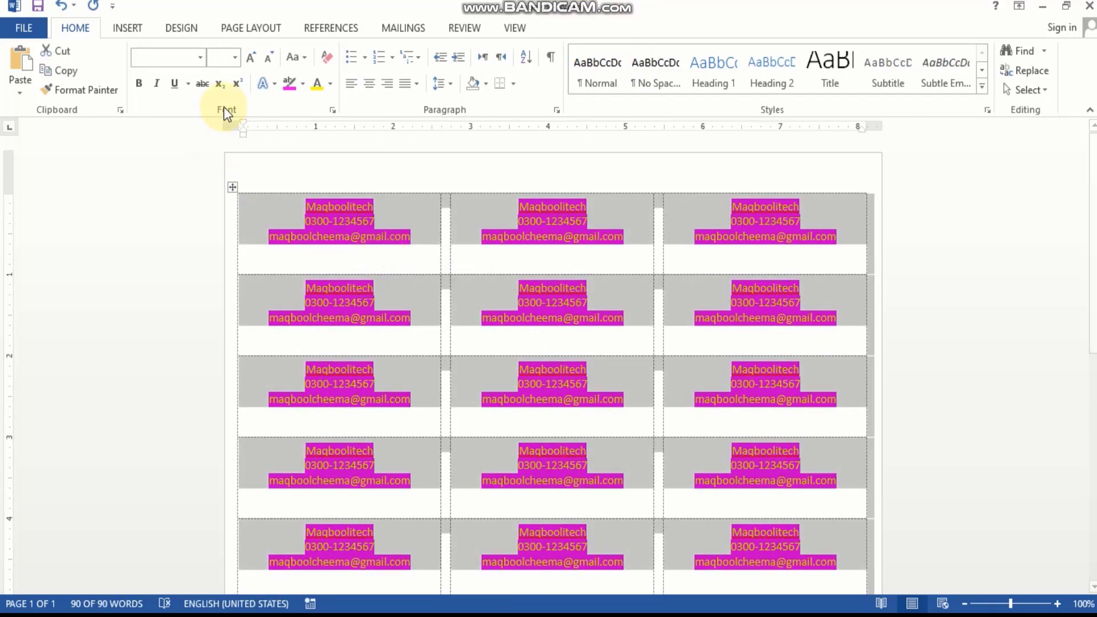
left_click(234, 57)
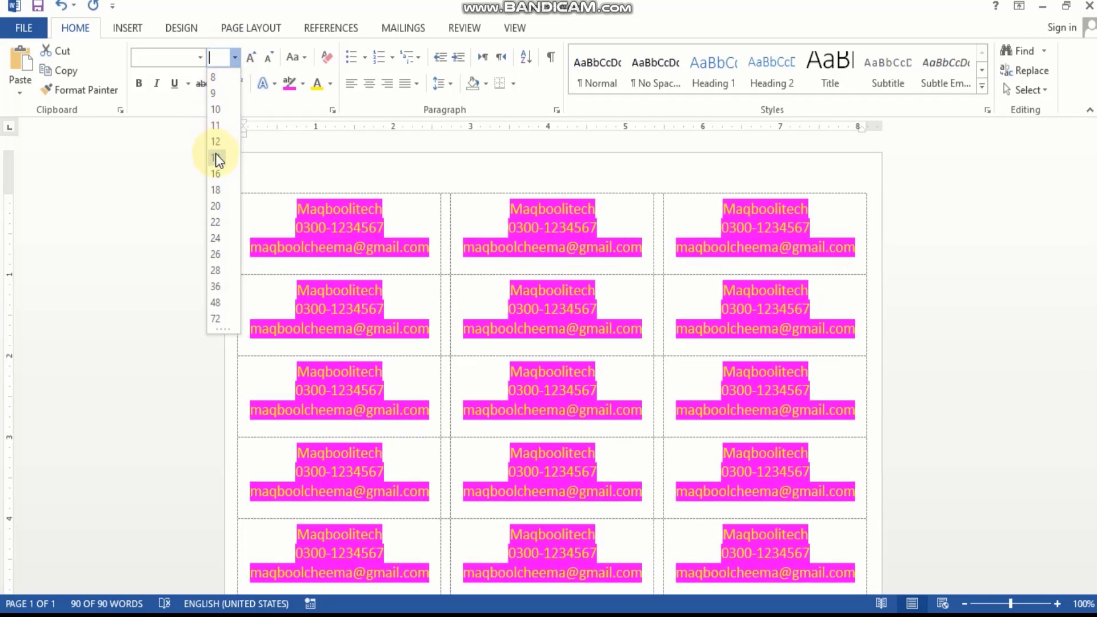
left_click(215, 155)
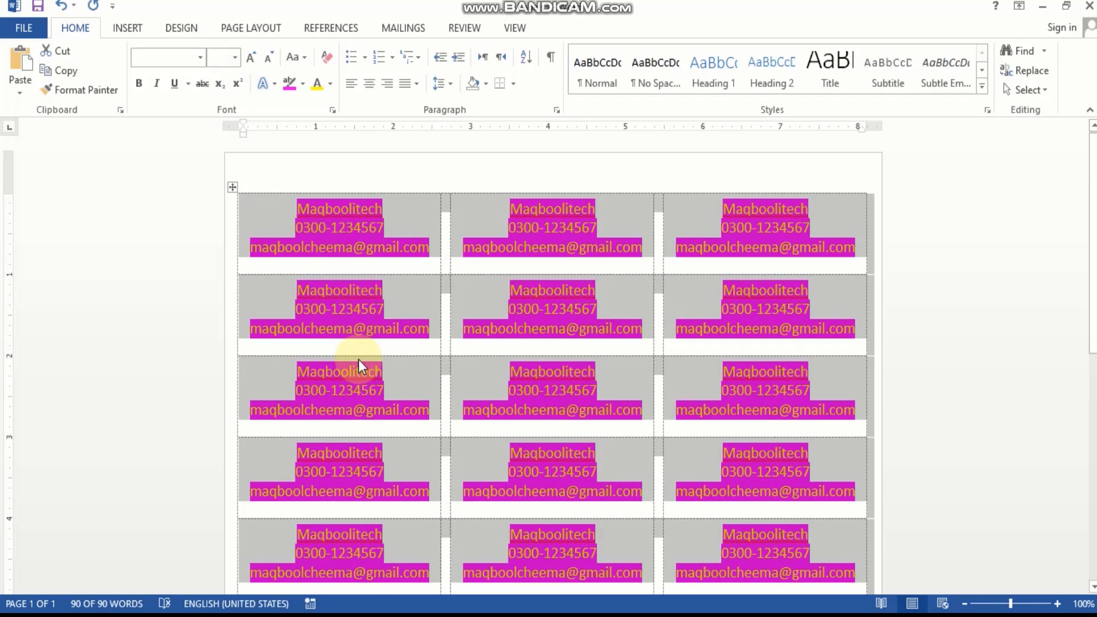
left_click(139, 83)
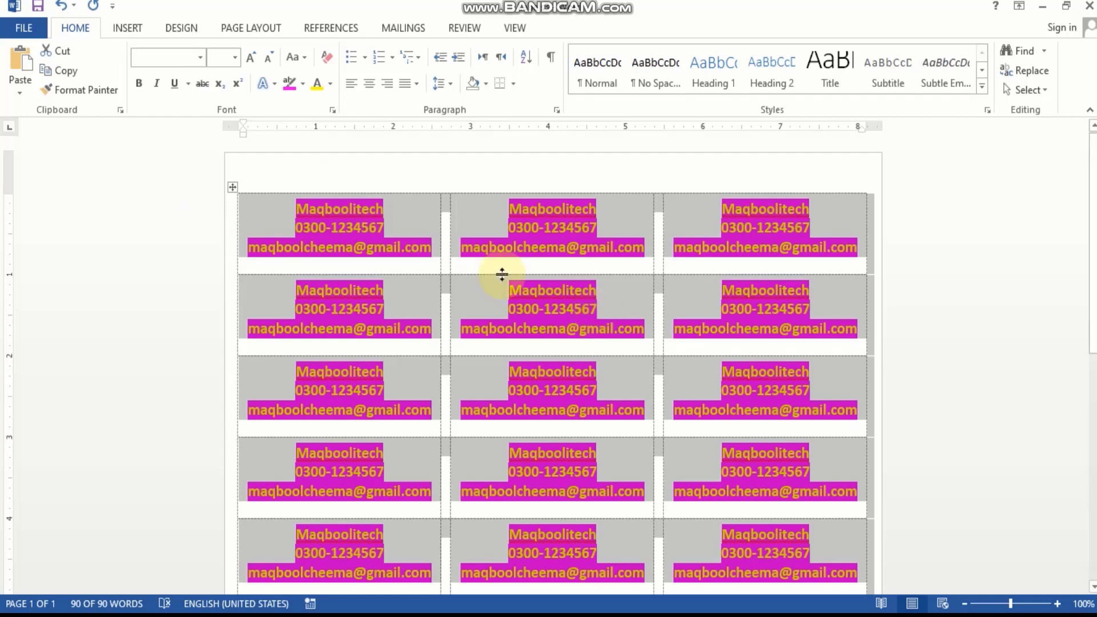
Show the Print preview of the Labels3 sheet on Letter paper
left_click(25, 25)
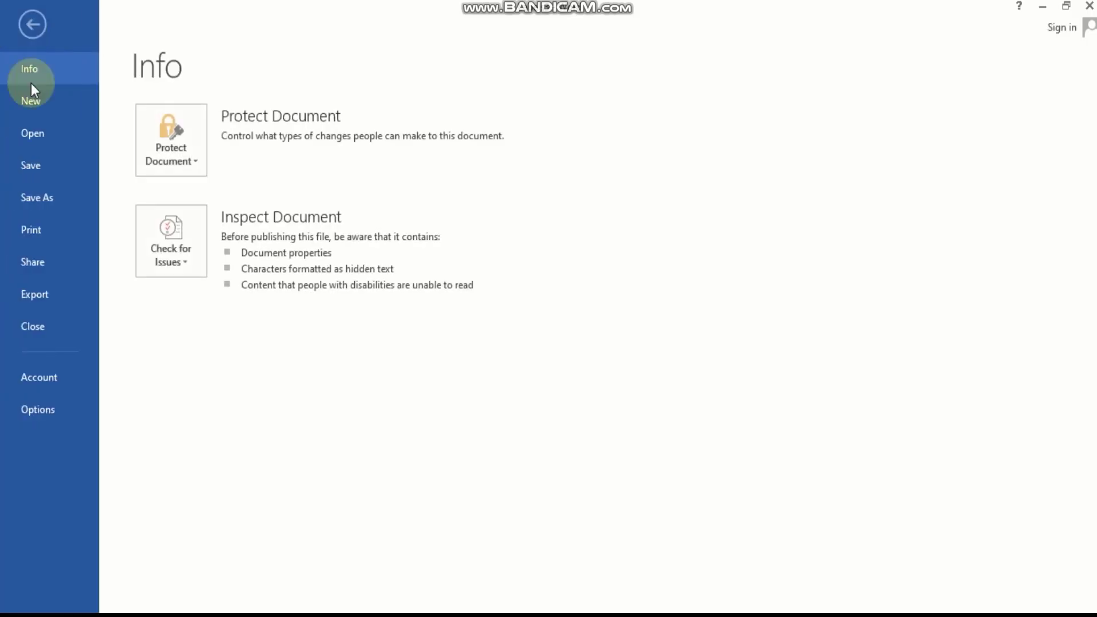
left_click(33, 231)
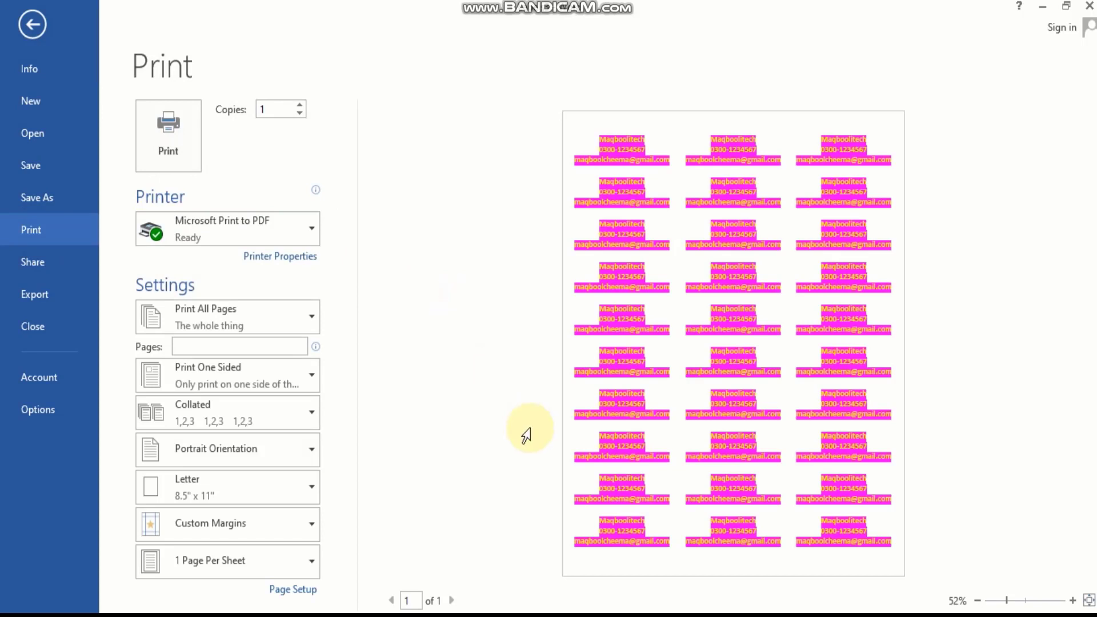